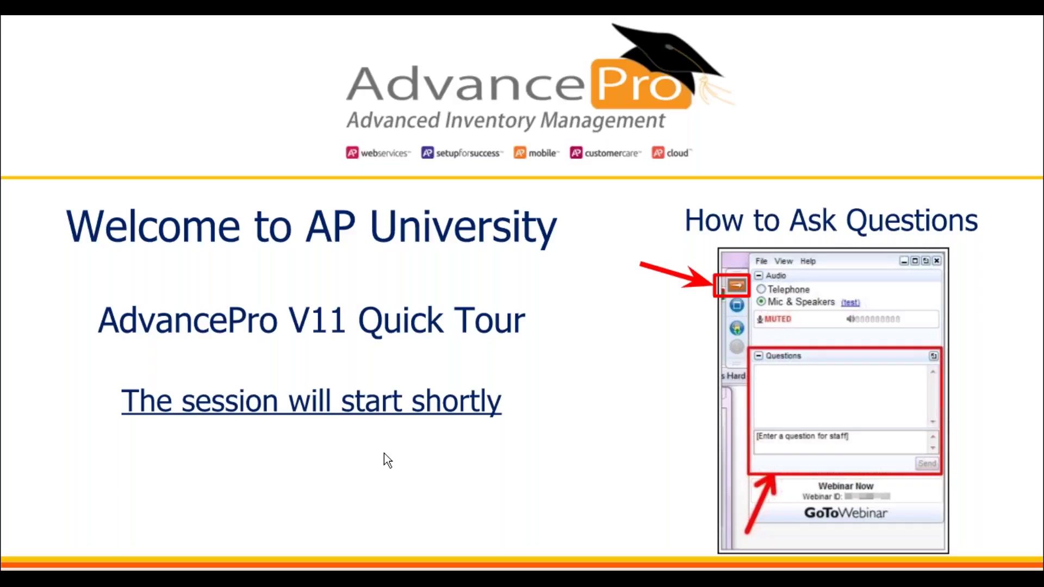
Leave the full-screen slideshow and switch to the AdvancePro workspace window.
{"action": "key", "text": "Escape"}
{"action": "key", "text": "alt+Tab"}
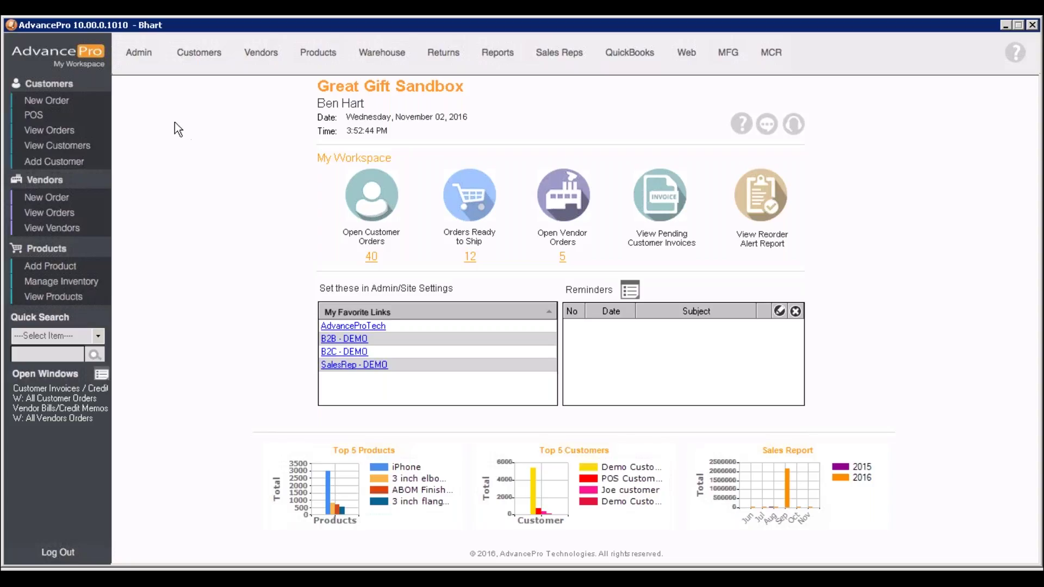
Create a new customer order for Demo Customer1 and proceed to its order details.
{"action": "left_click", "coordinate": [80, 107]}
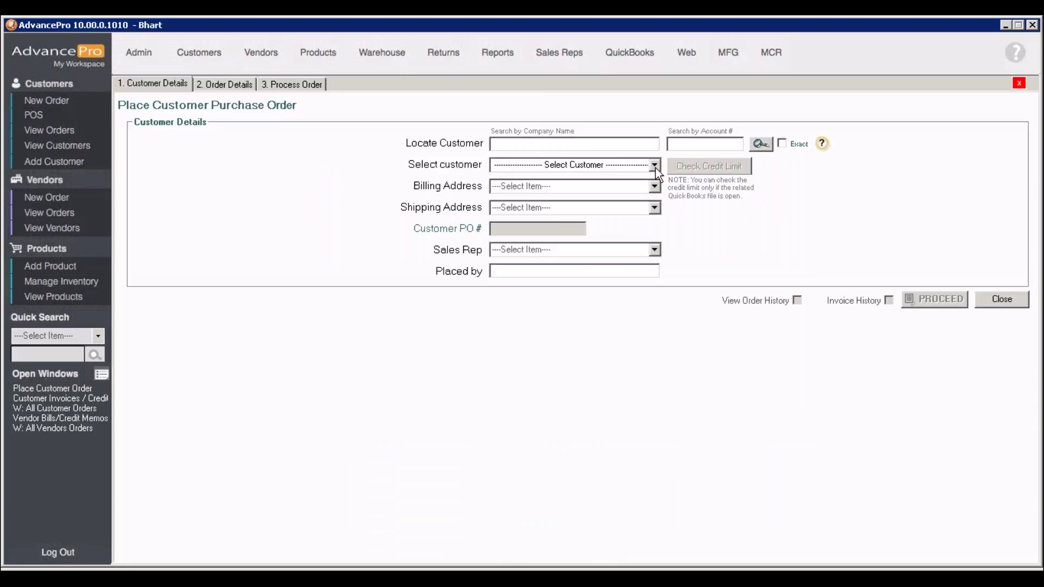
{"action": "left_click", "coordinate": [654, 166]}
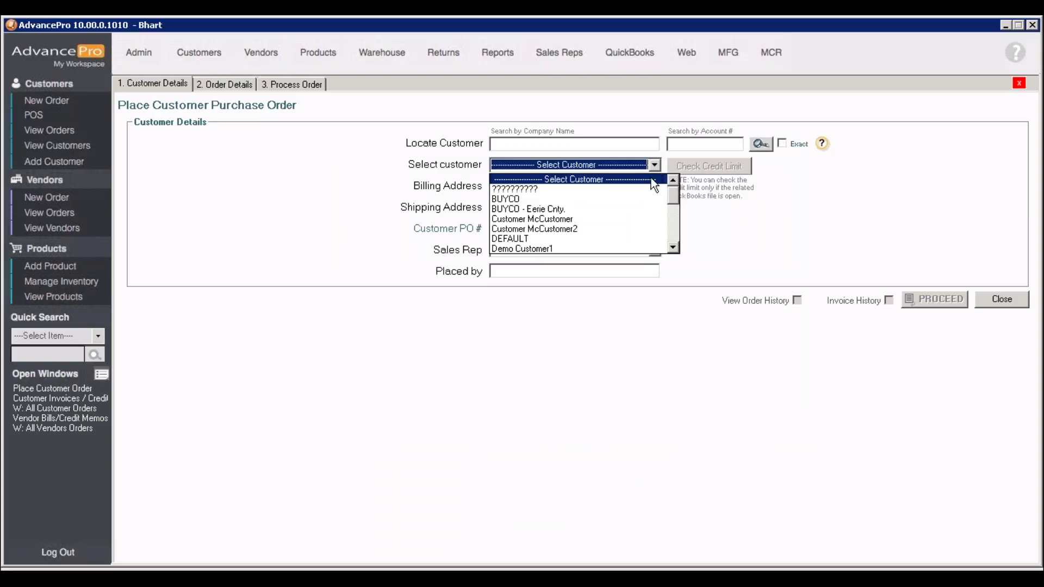
{"action": "left_click", "coordinate": [645, 247]}
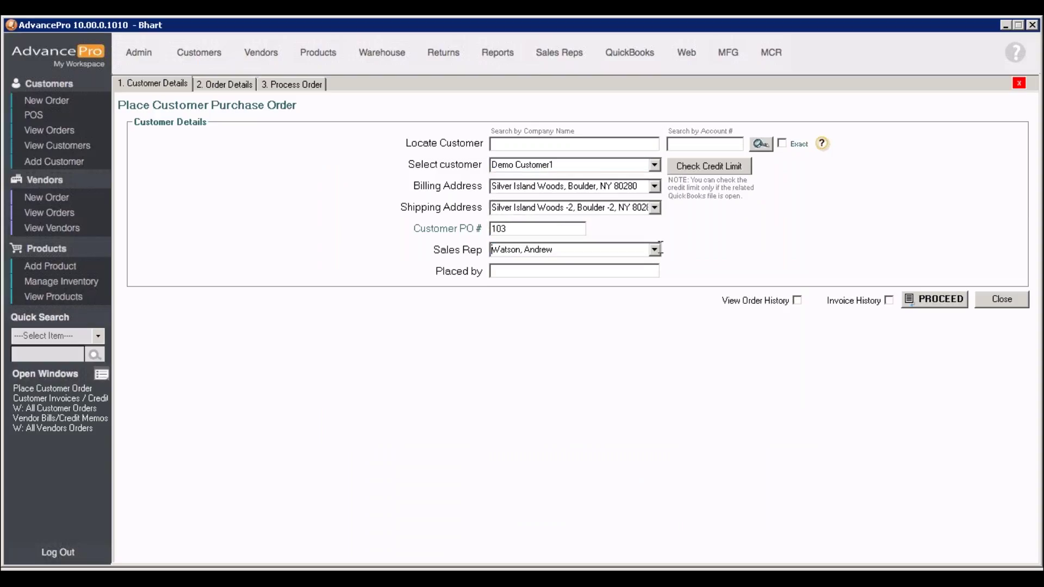
{"action": "left_click", "coordinate": [954, 305]}
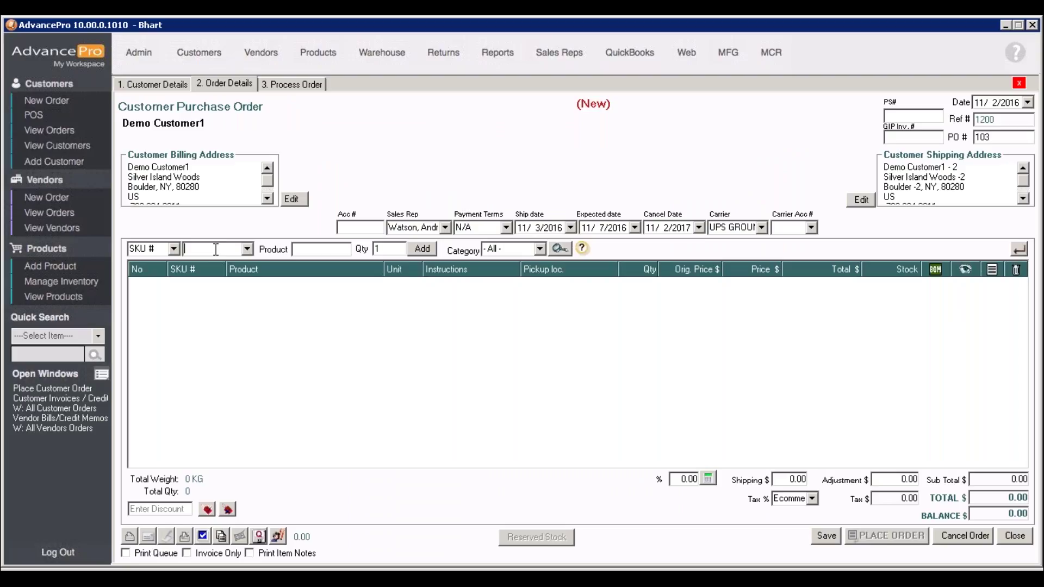
{"action": "type", "text": "drem"}
Add the DREM001 Dremel rotary tool to the order and check its incoming vendor orders.
{"action": "key", "text": "Return"}
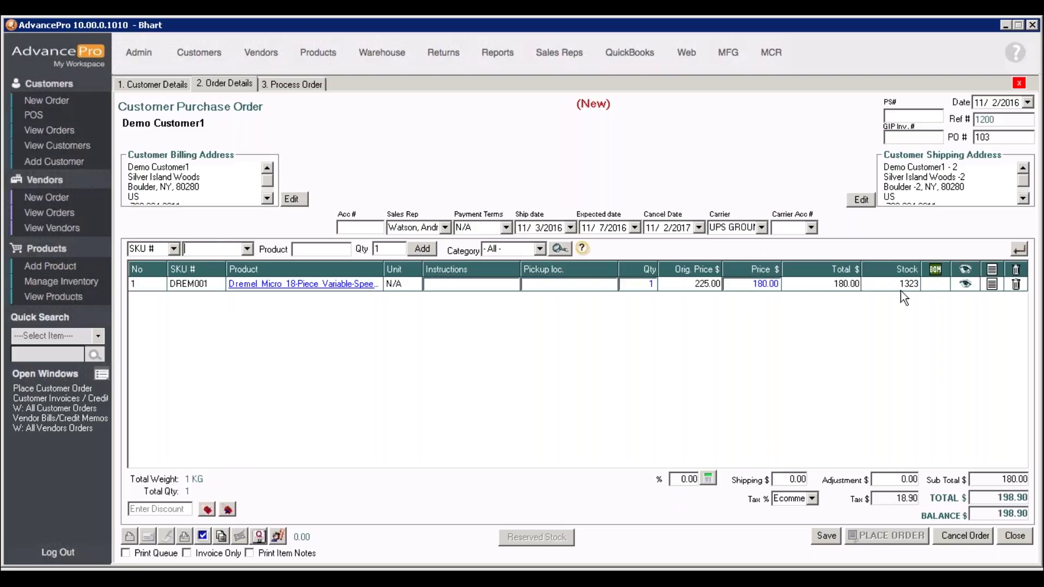
{"action": "left_click", "coordinate": [965, 283]}
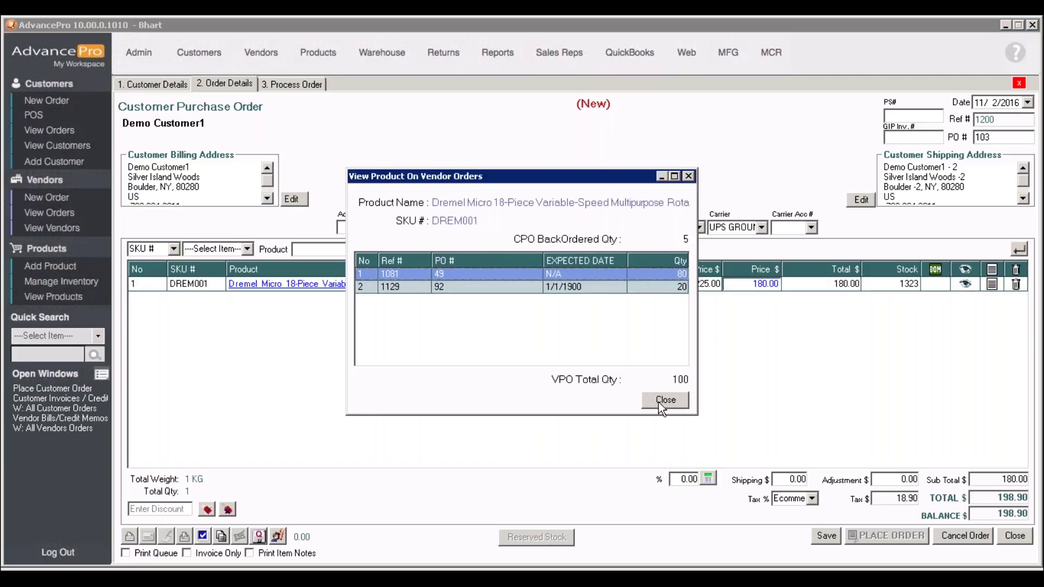
{"action": "left_click", "coordinate": [658, 402]}
Set the Dremel line quantity to 10 and save the order.
{"action": "left_click", "coordinate": [632, 287]}
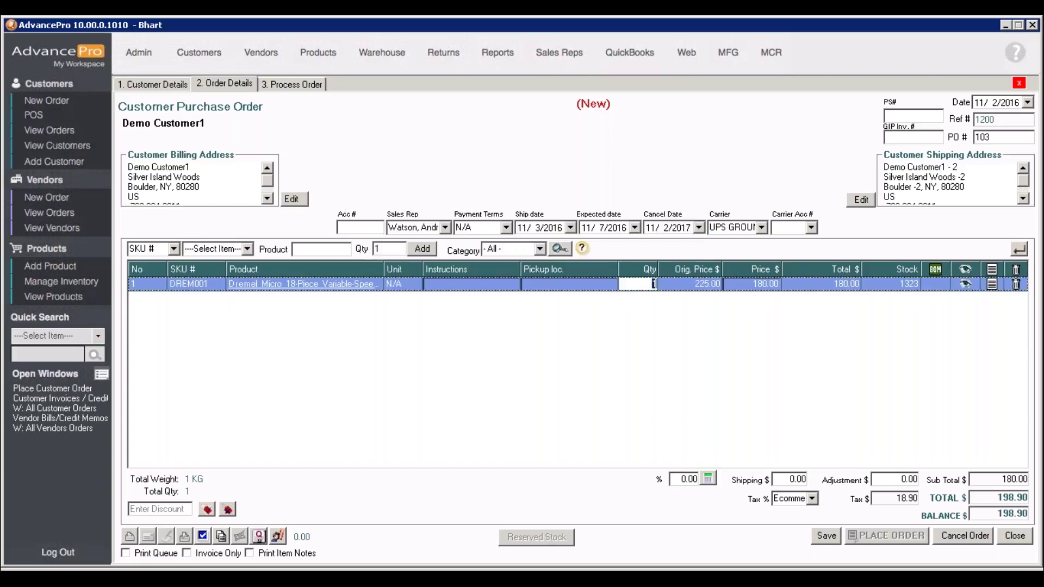
{"action": "type", "text": "10"}
{"action": "left_click", "coordinate": [703, 284]}
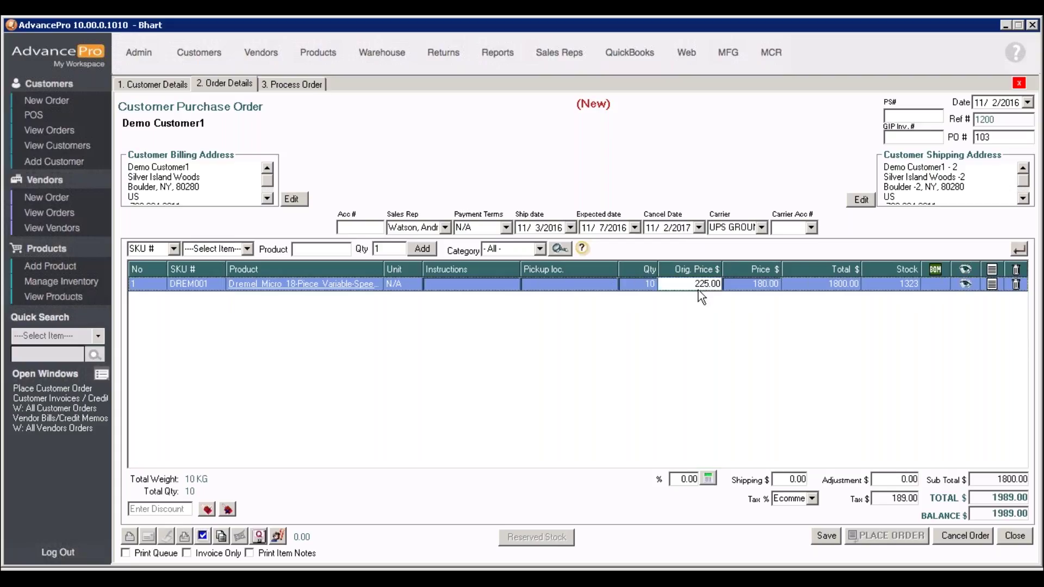
{"action": "left_click", "coordinate": [743, 282]}
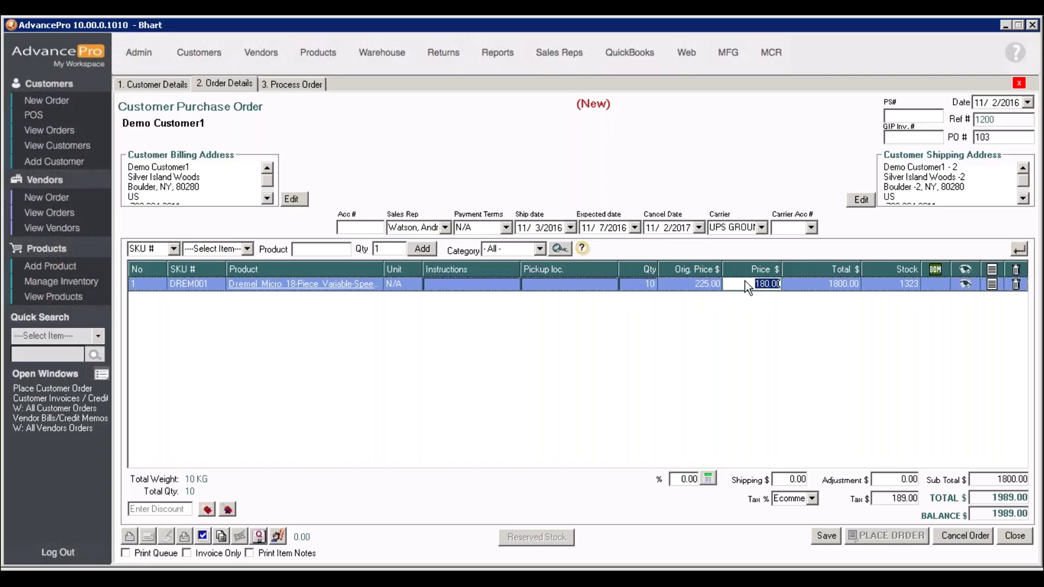
{"action": "left_click", "coordinate": [826, 536]}
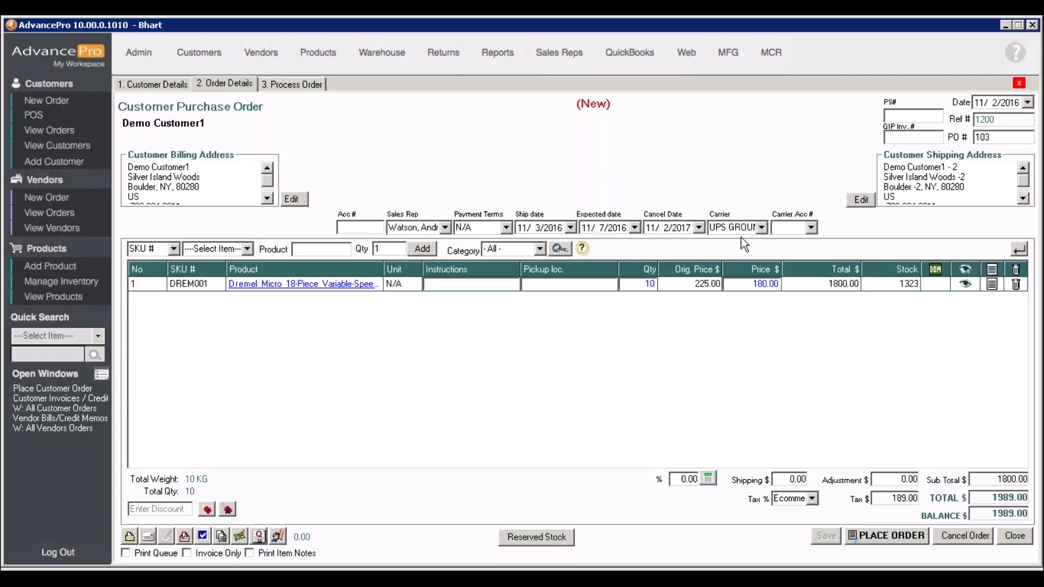
{"action": "left_click", "coordinate": [185, 537]}
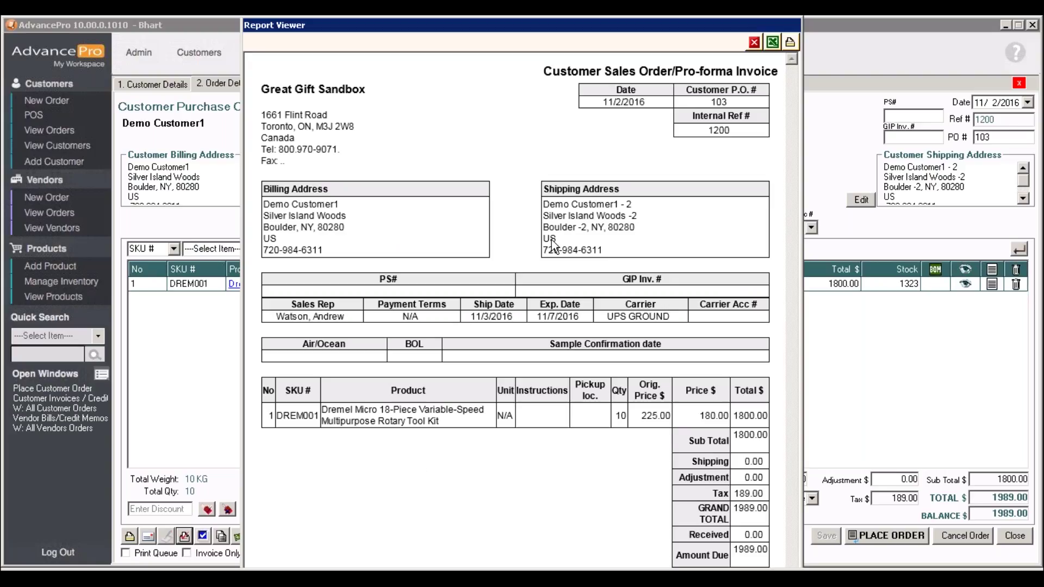
{"action": "left_click", "coordinate": [754, 43]}
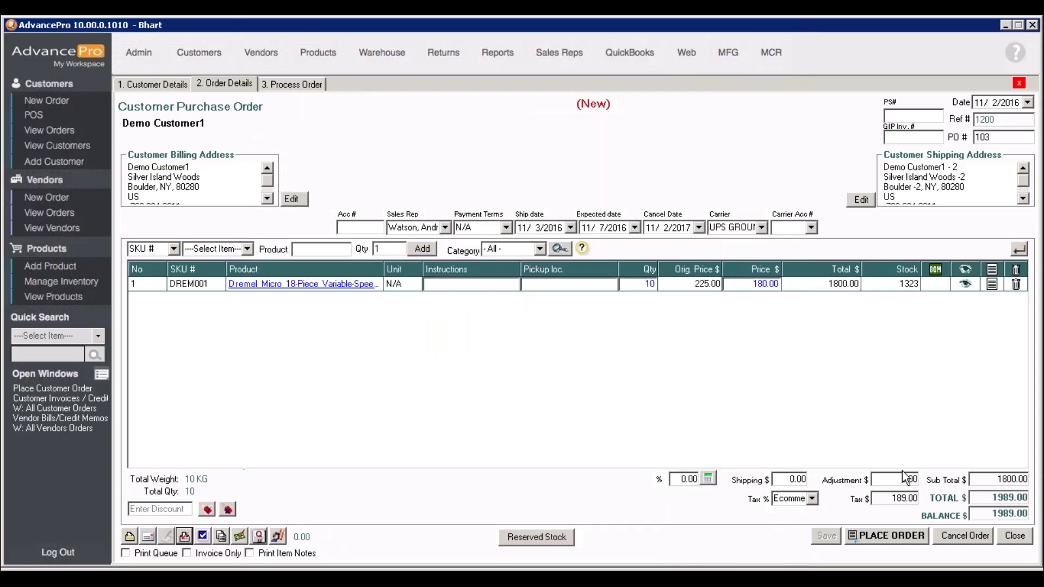
Place Demo Customer1's order and process it from stock, creating a pick ticket.
{"action": "left_click", "coordinate": [903, 535]}
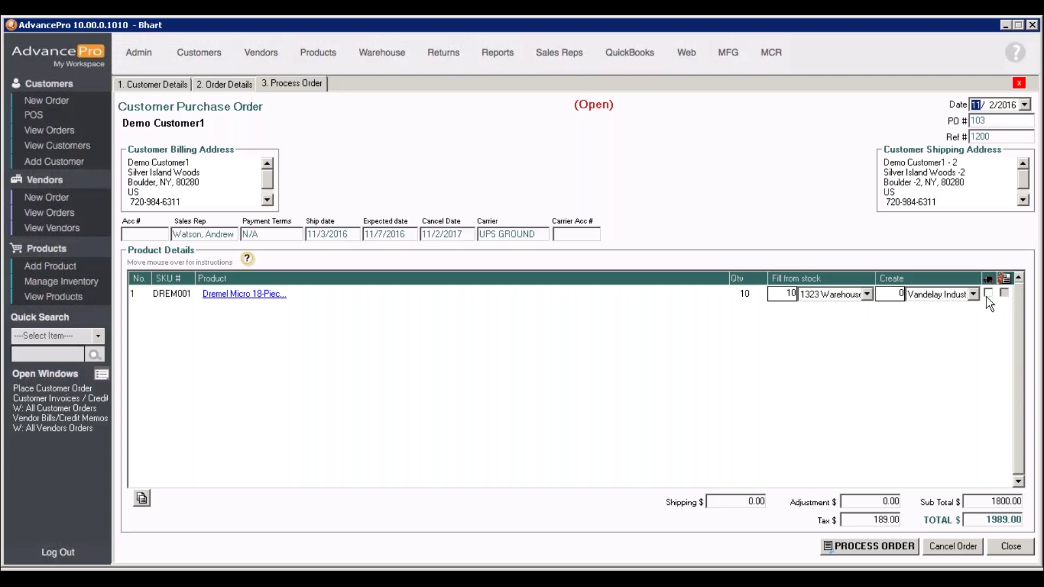
{"action": "left_click", "coordinate": [898, 552]}
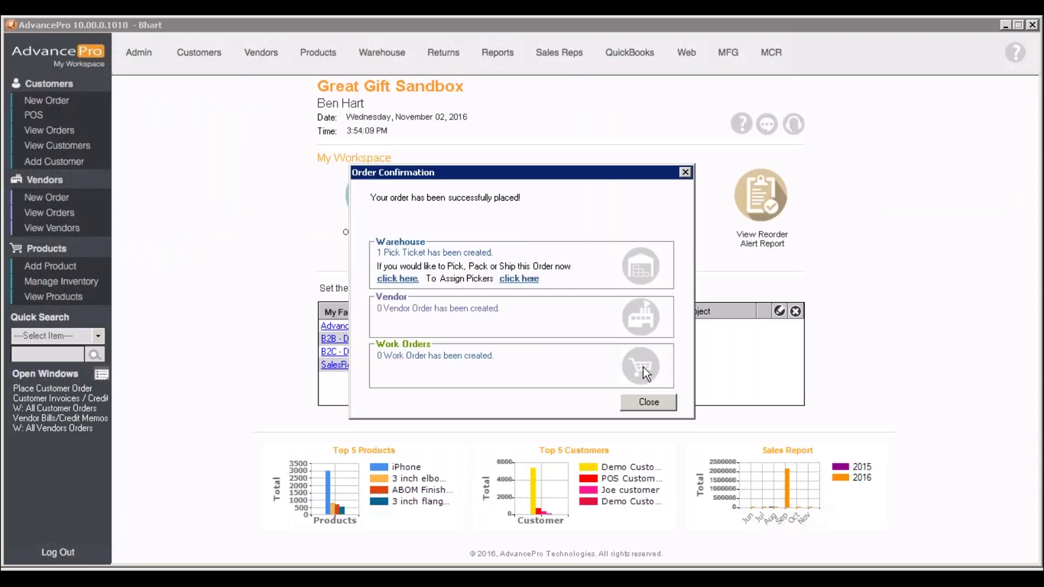
Go to the warehouse Orders To Pick list and open Demo Customer1's order.
{"action": "left_click", "coordinate": [640, 403]}
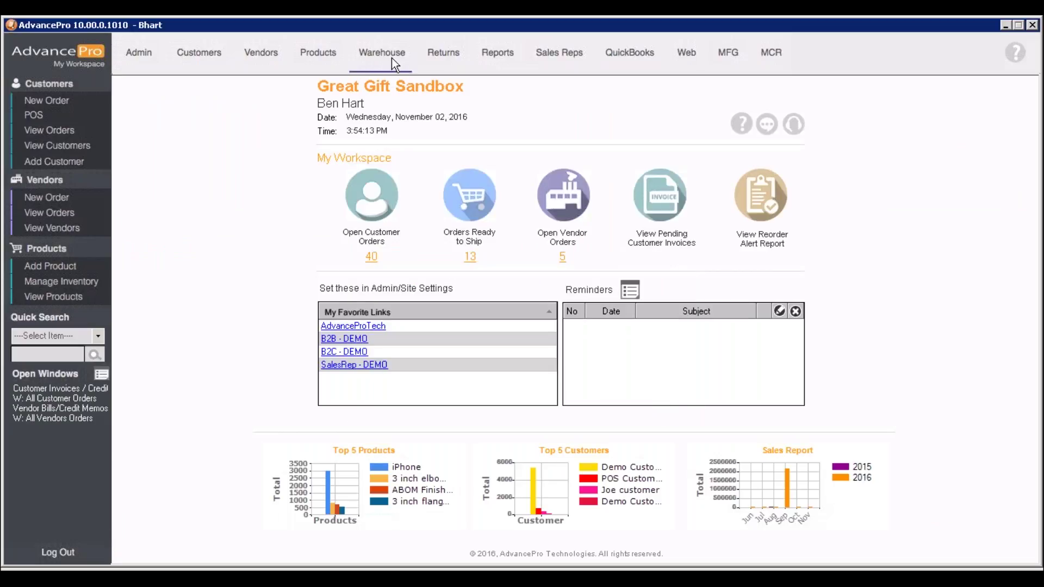
{"action": "left_click", "coordinate": [392, 58]}
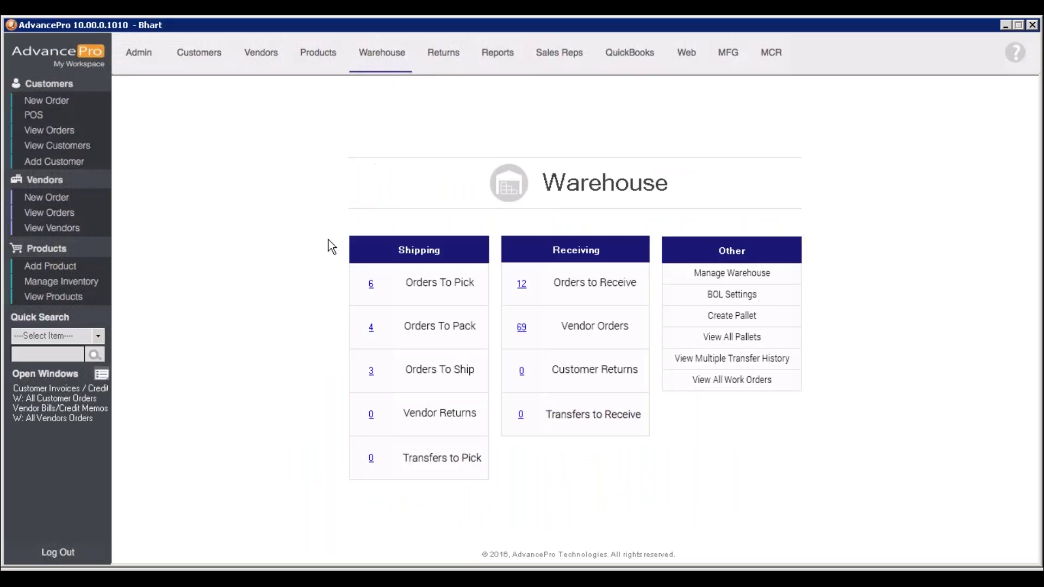
{"action": "left_click", "coordinate": [371, 286]}
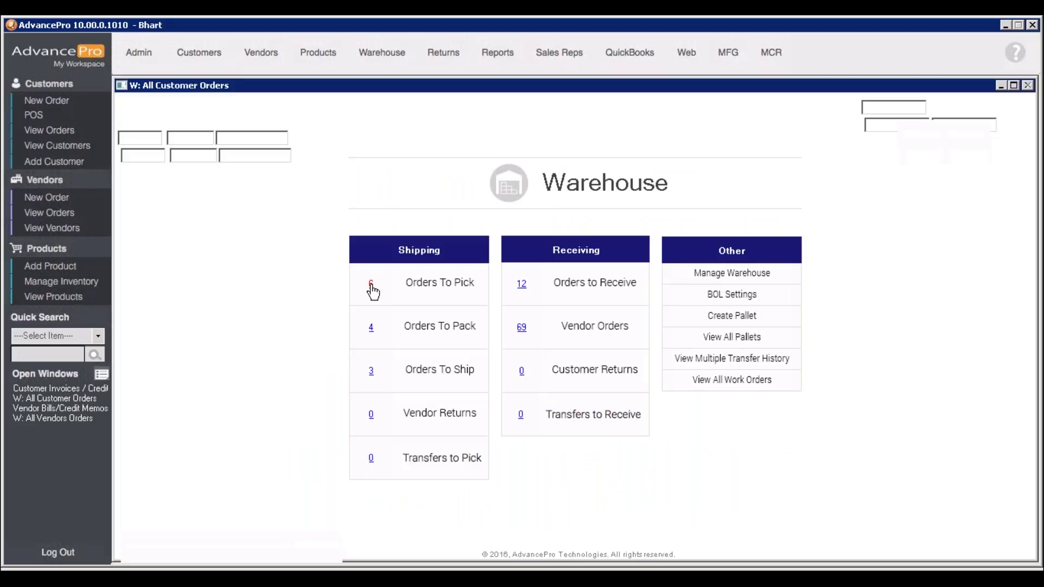
{"action": "left_click", "coordinate": [270, 239]}
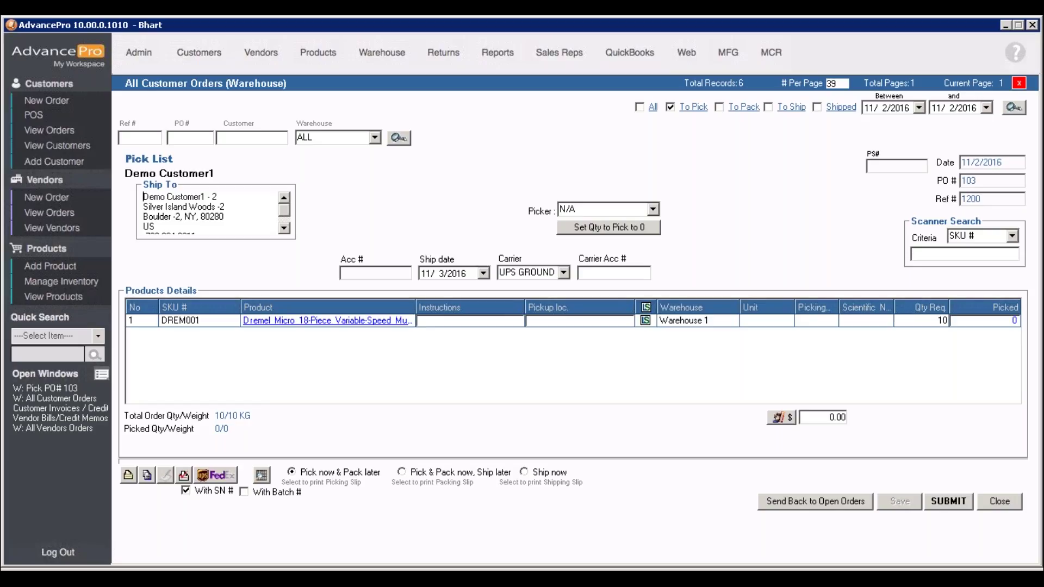
Set the order to Ship now and mark all 10 units picked.
{"action": "left_click", "coordinate": [524, 474]}
{"action": "left_click", "coordinate": [1003, 320]}
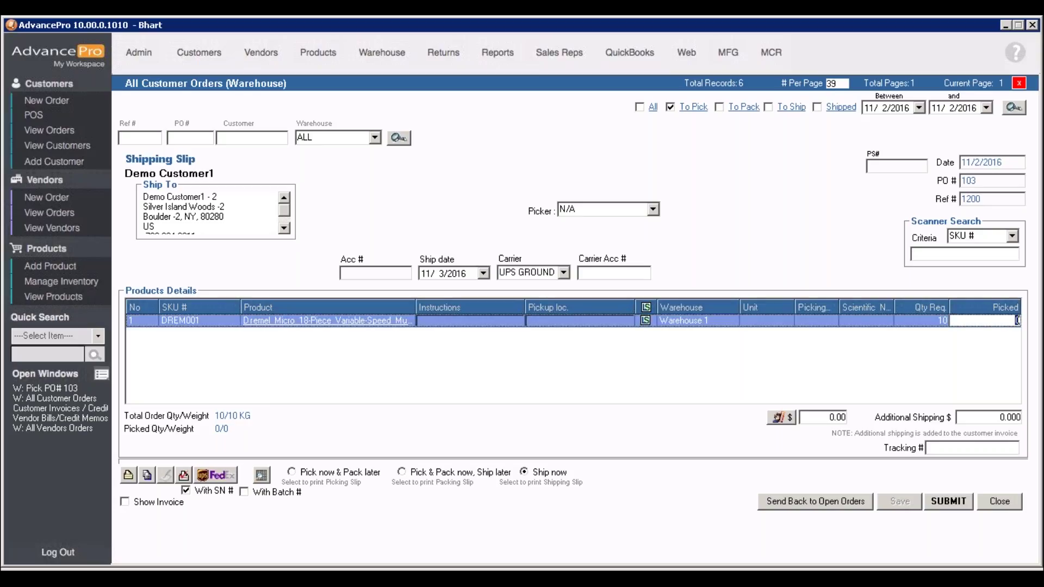
{"action": "type", "text": "10"}
{"action": "left_click", "coordinate": [646, 324]}
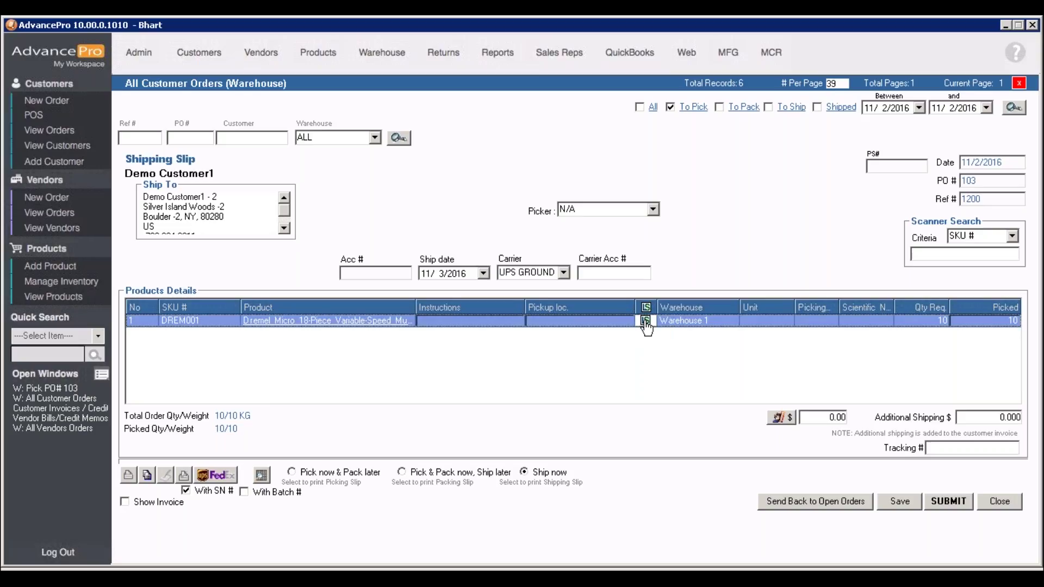
Select and apply ten in-stock serial numbers to the DREM001 line.
{"action": "left_click", "coordinate": [646, 323]}
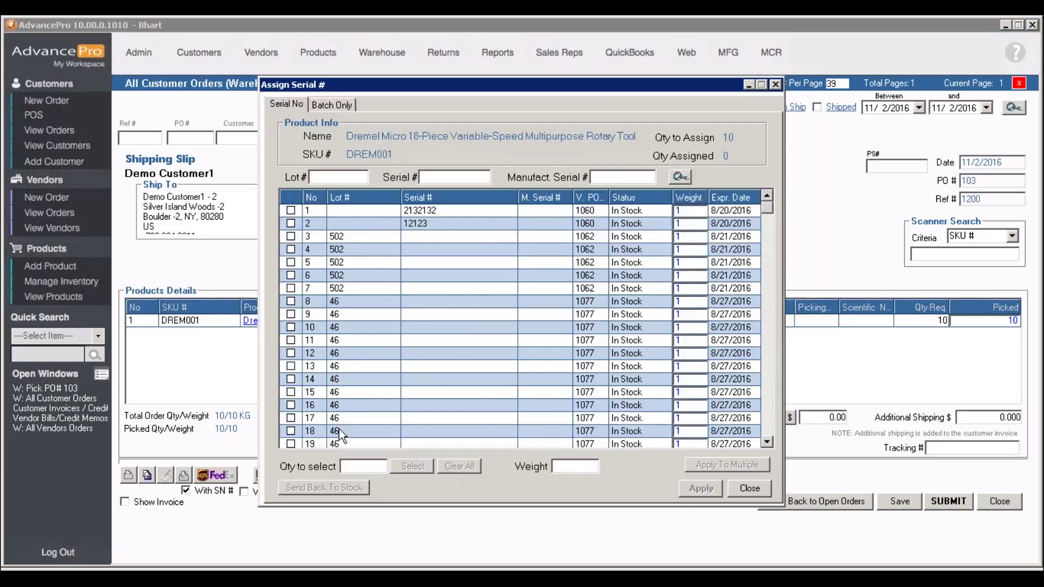
{"action": "left_click", "coordinate": [342, 466]}
{"action": "type", "text": "10"}
{"action": "left_click", "coordinate": [412, 465]}
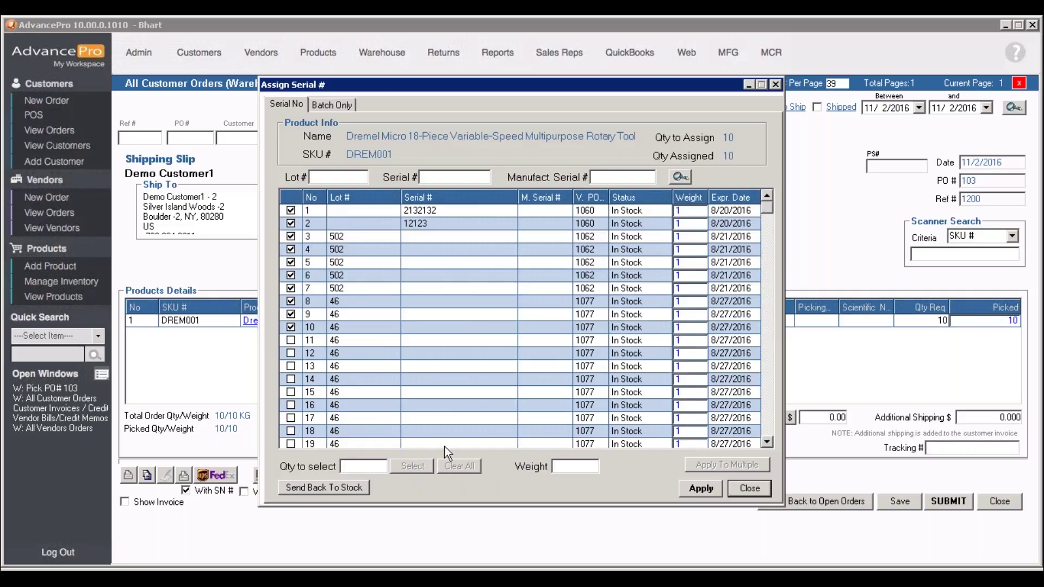
{"action": "left_click", "coordinate": [701, 488]}
{"action": "left_click", "coordinate": [575, 338]}
{"action": "left_click", "coordinate": [749, 487]}
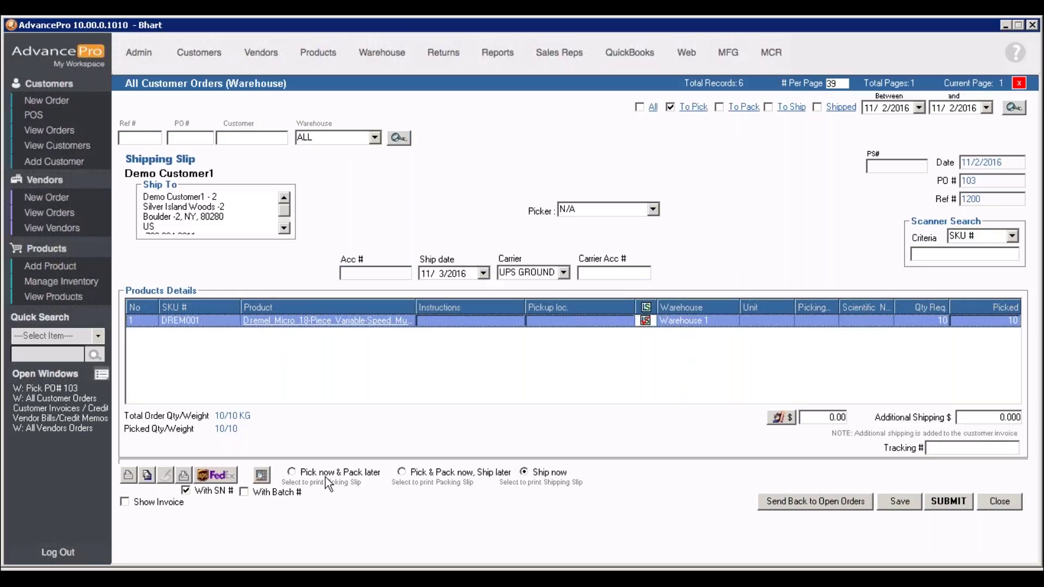
Save the shipping slip and preview its printed report with the shipped serial numbers.
{"action": "left_click", "coordinate": [892, 504]}
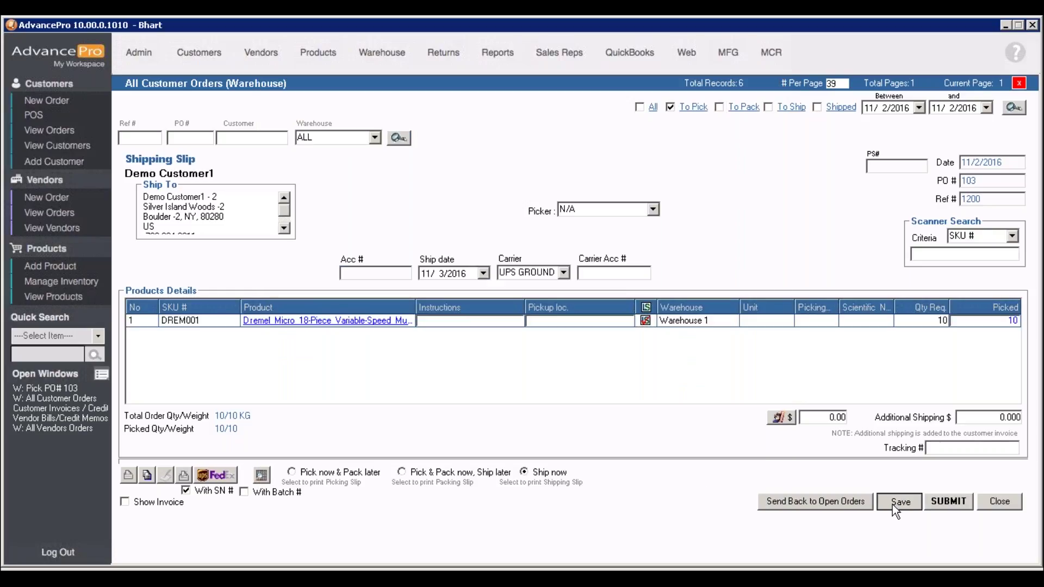
{"action": "left_click", "coordinate": [184, 476]}
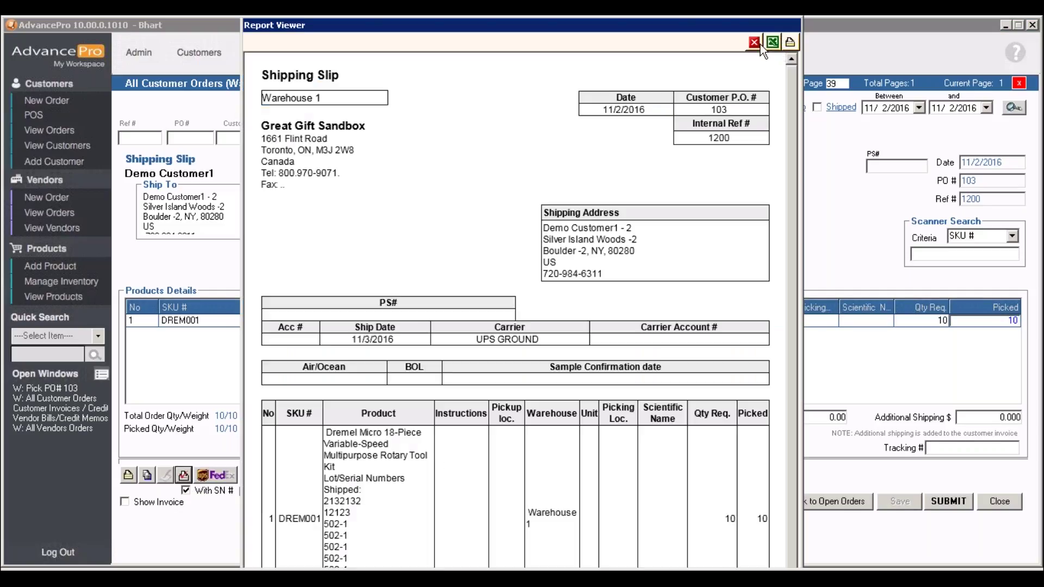
{"action": "left_click", "coordinate": [752, 43]}
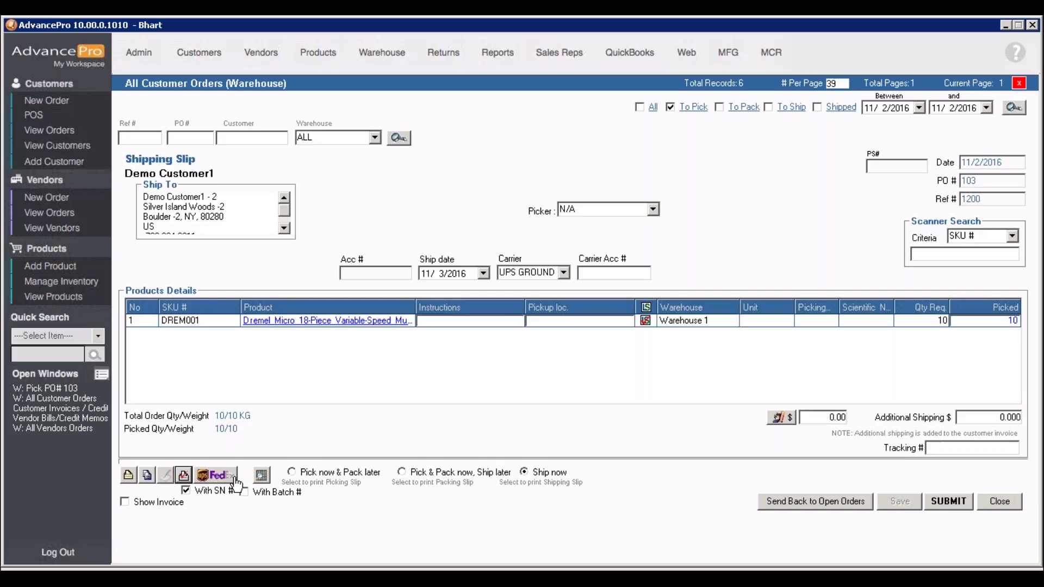
Submit Demo Customer1's order as shipped.
{"action": "left_click", "coordinate": [947, 503]}
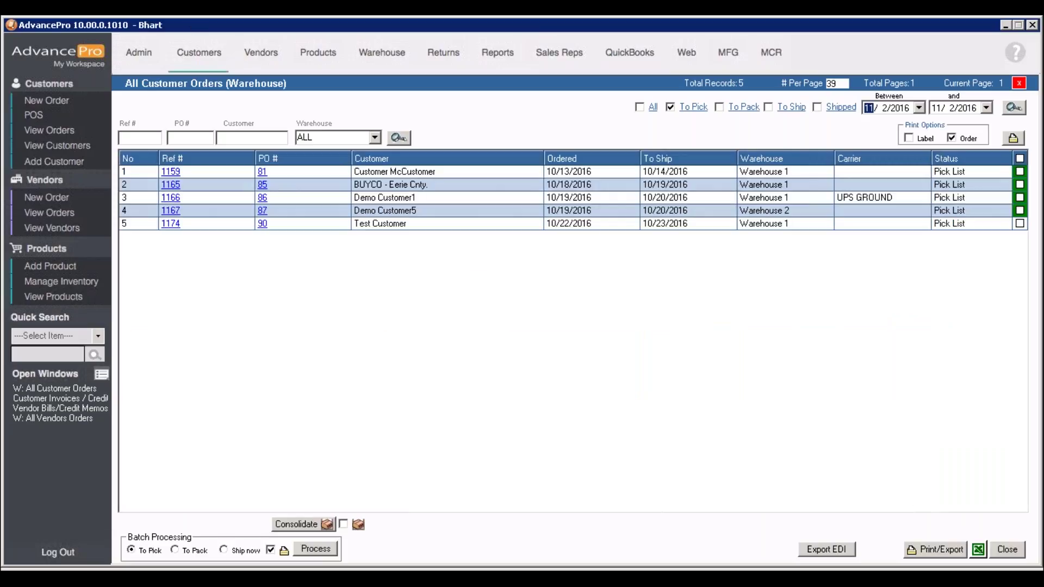
Open invoice 70 for PO 102 from the Customer Invoices list.
{"action": "left_click", "coordinate": [200, 59]}
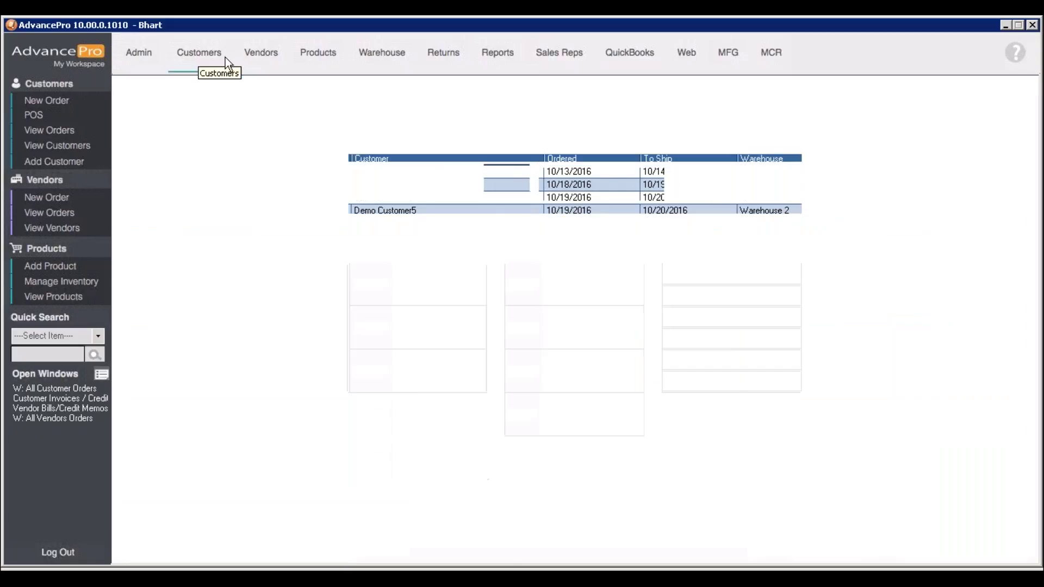
{"action": "left_click", "coordinate": [431, 383]}
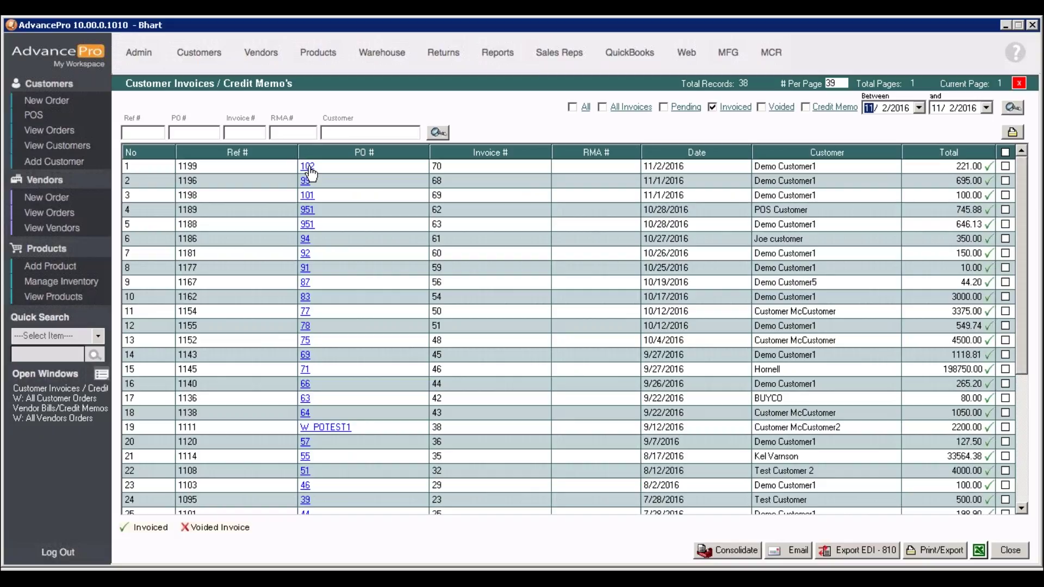
{"action": "double_click", "coordinate": [308, 168]}
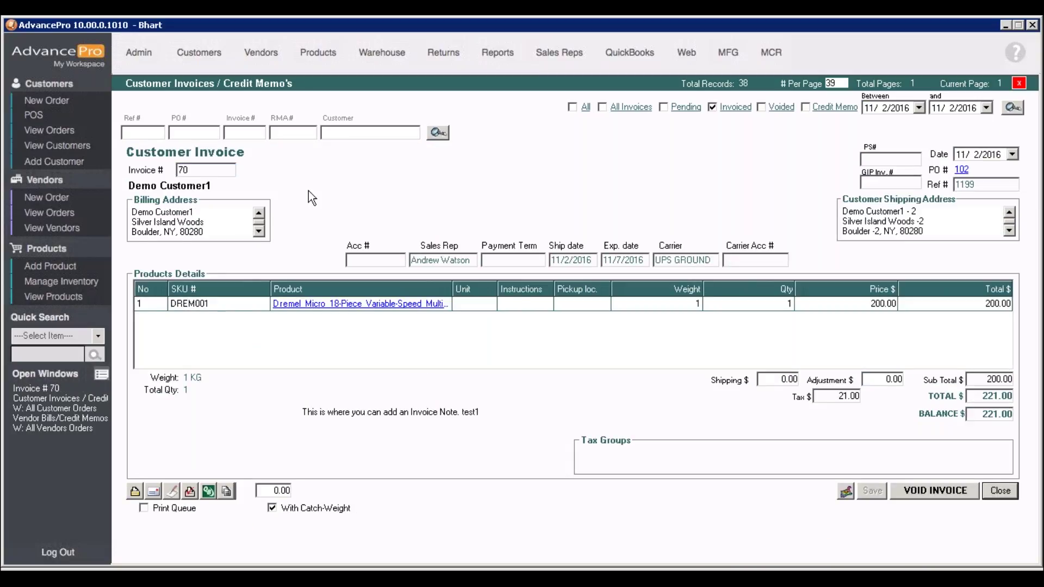